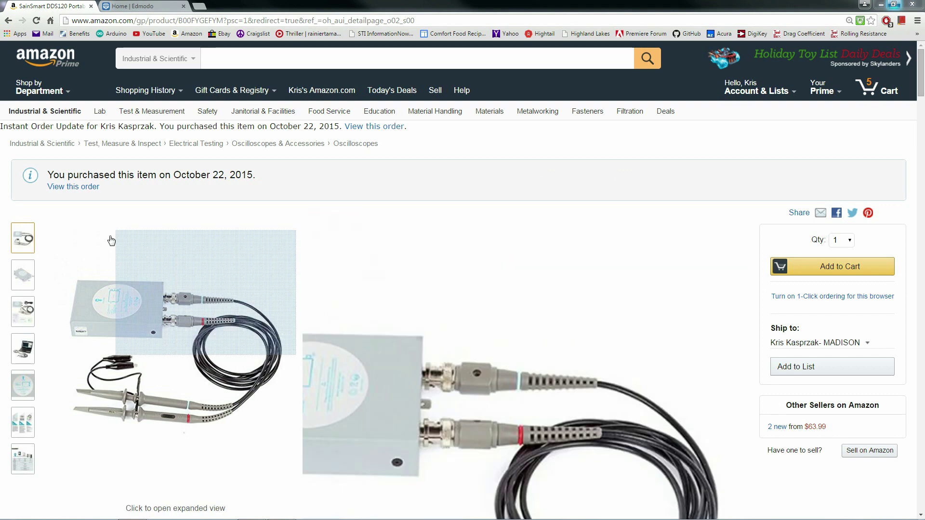
- Browse the DDS120 Amazon product photos through to the seventh, the model comparison chart
mouse_move(25, 279)
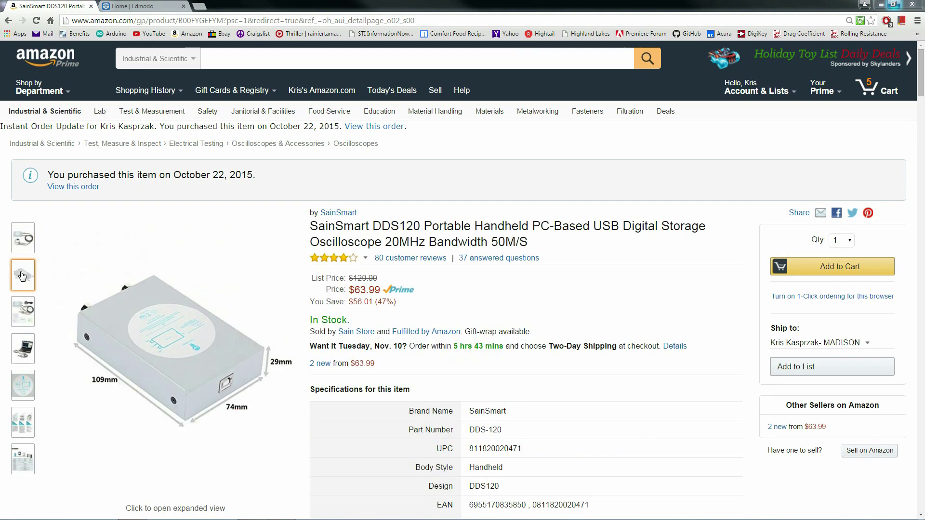
mouse_move(25, 315)
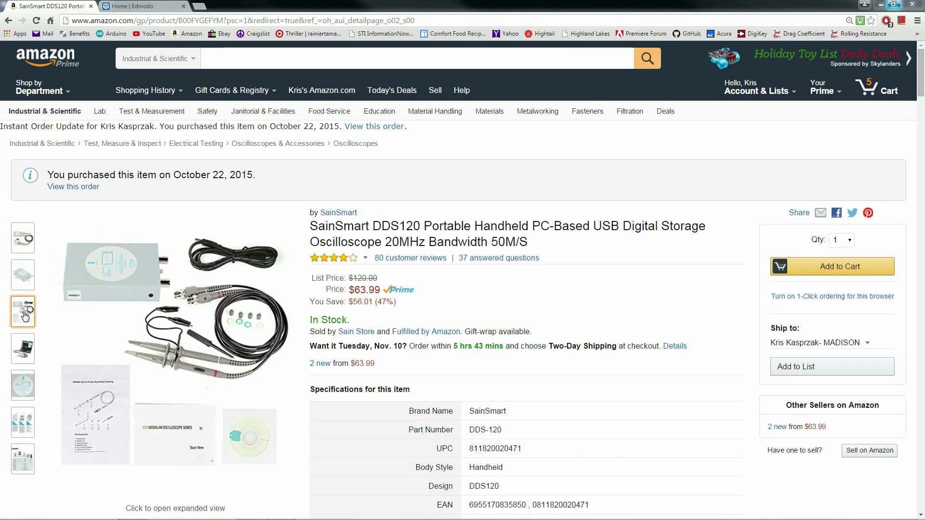
mouse_move(173, 293)
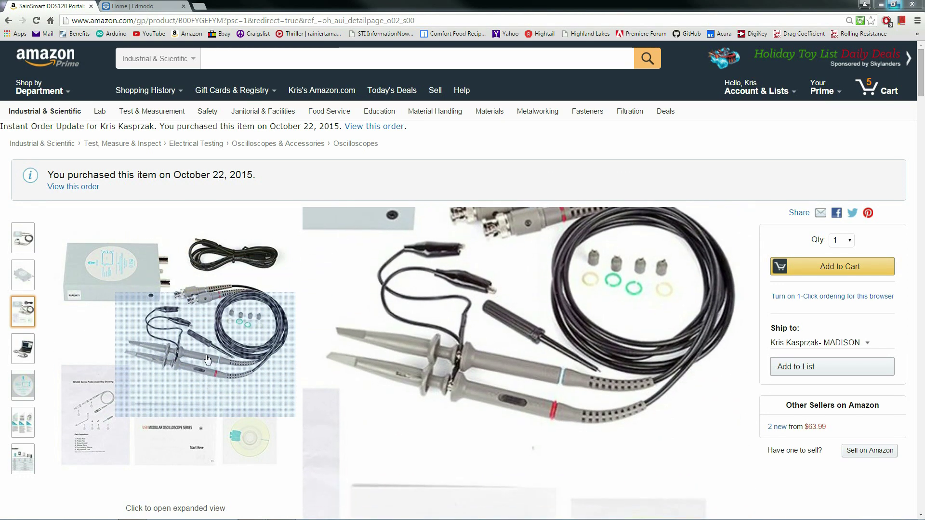
mouse_move(23, 355)
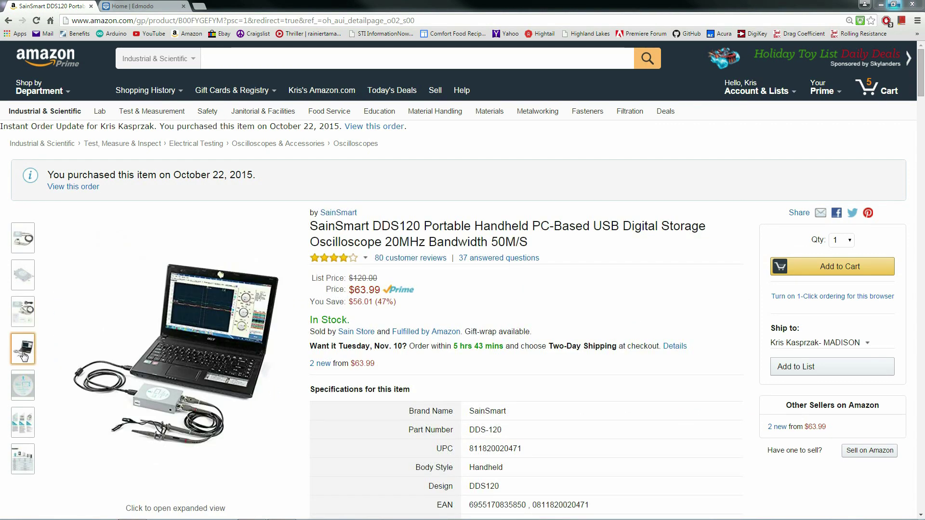
mouse_move(124, 345)
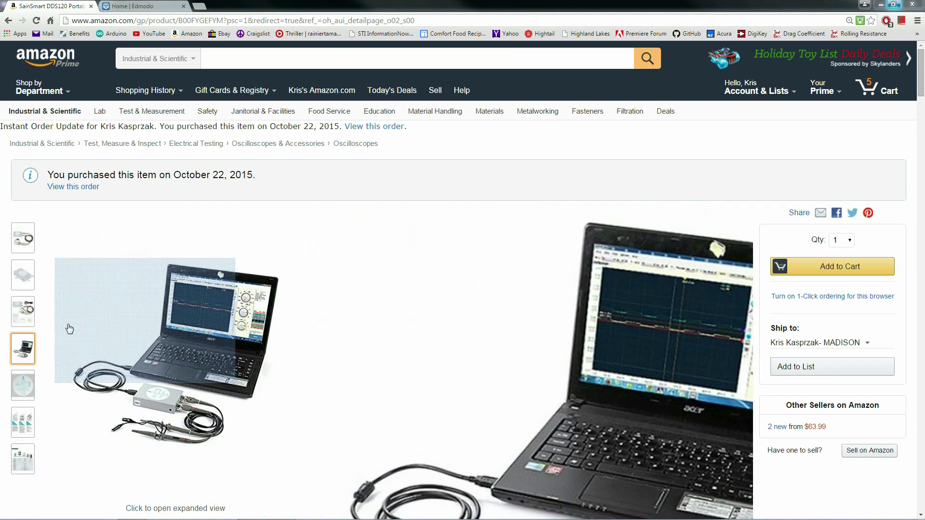
mouse_move(21, 384)
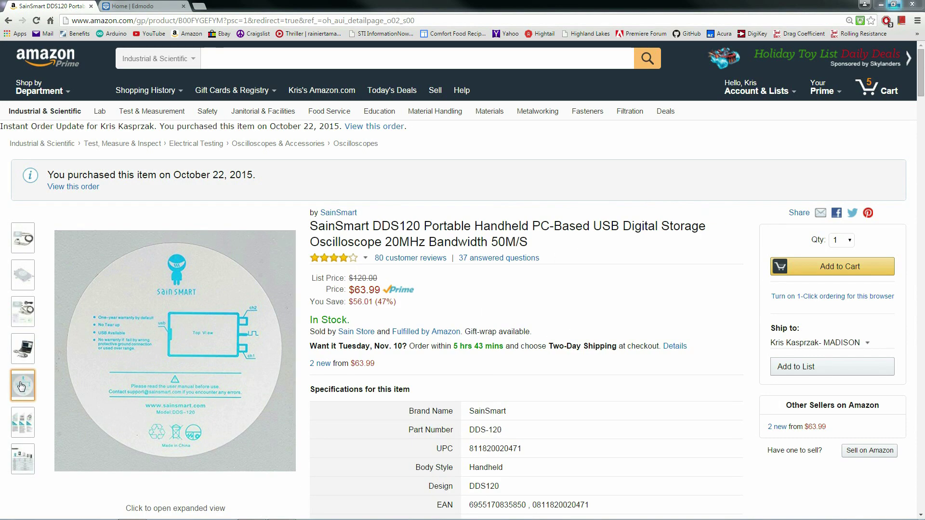
mouse_move(21, 421)
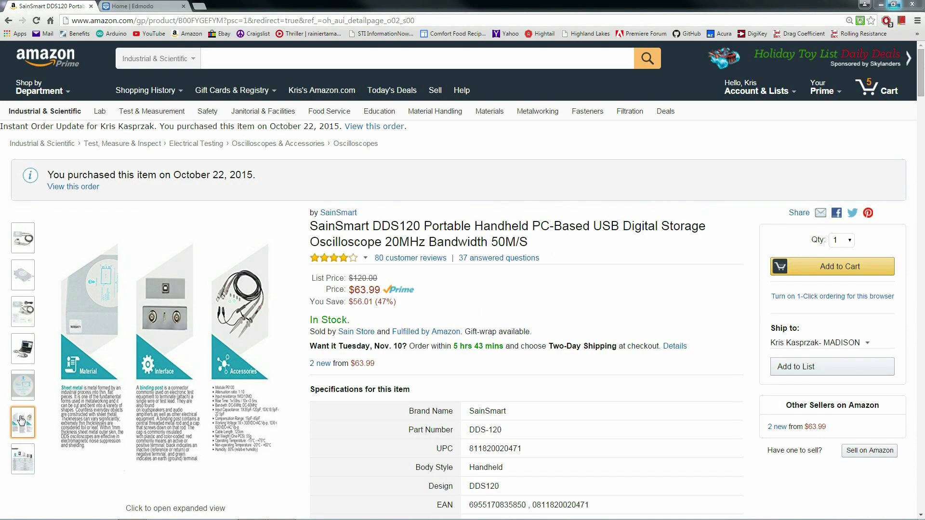
mouse_move(20, 461)
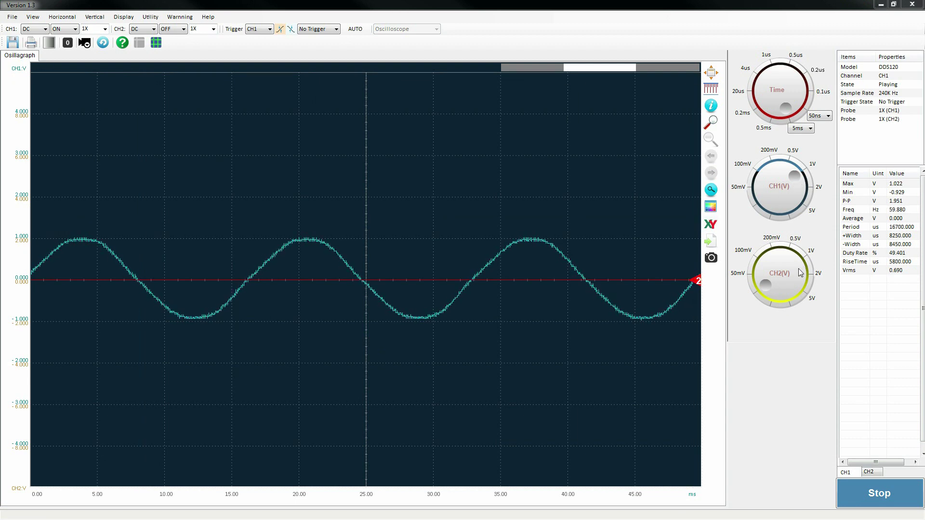
- Set the CH2 vertical scale to 100 mV per division
left_click(764, 264)
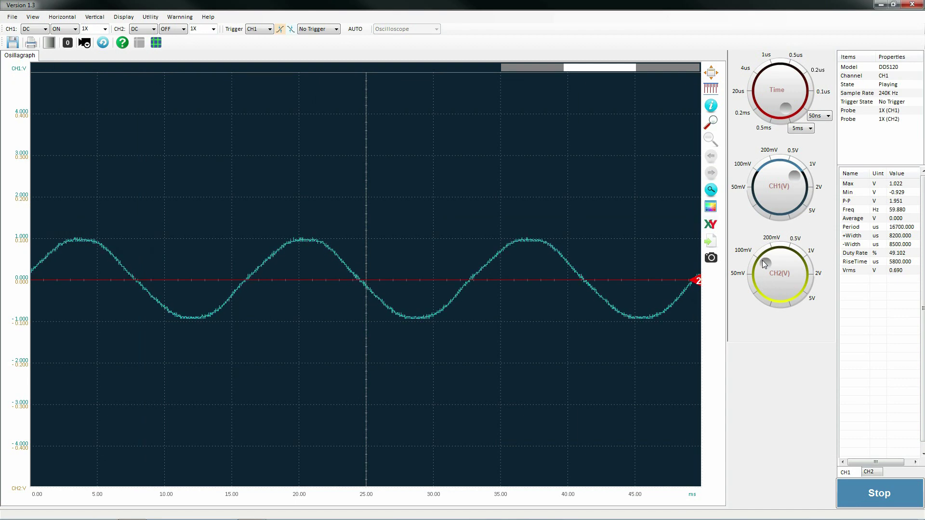
- Set CH1 to a 10X probe at 0.5 V per division, reading about 19.6 V peak-to-peak
left_click(106, 33)
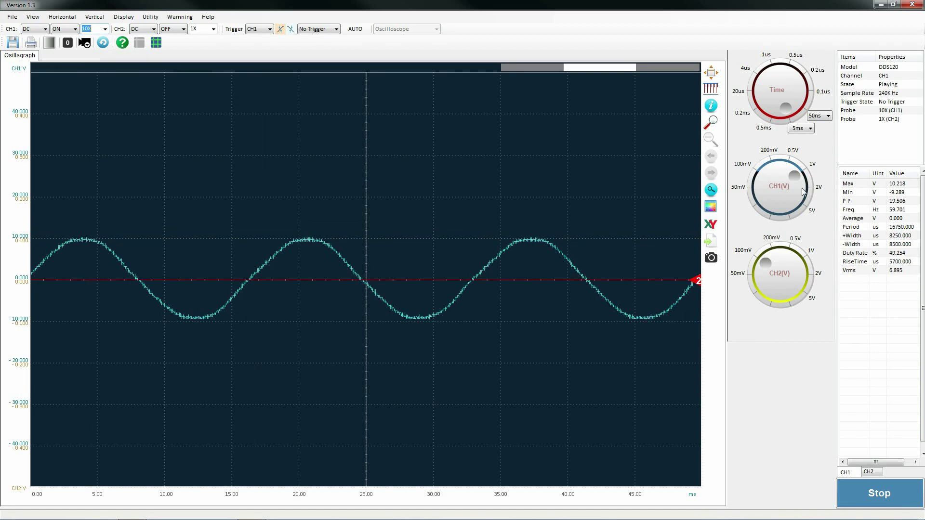
left_click(789, 170)
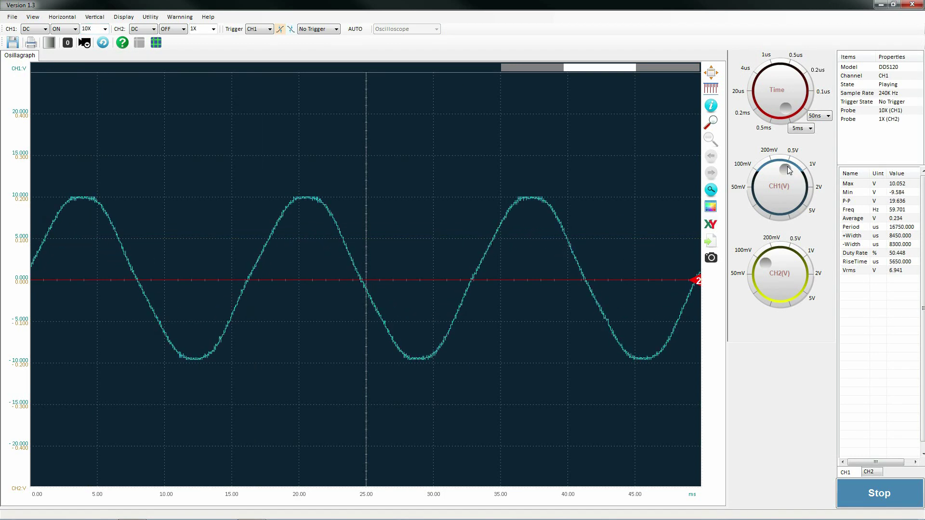
left_click(776, 169)
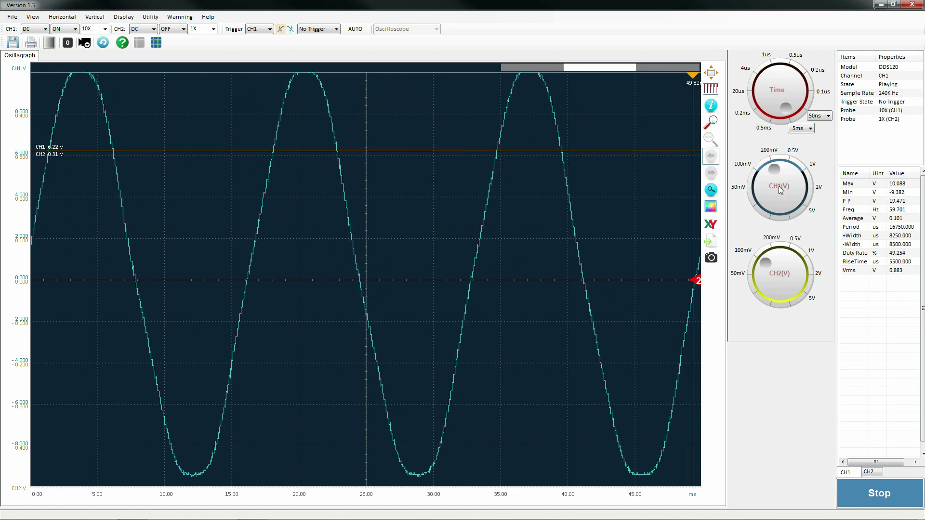
left_click(789, 170)
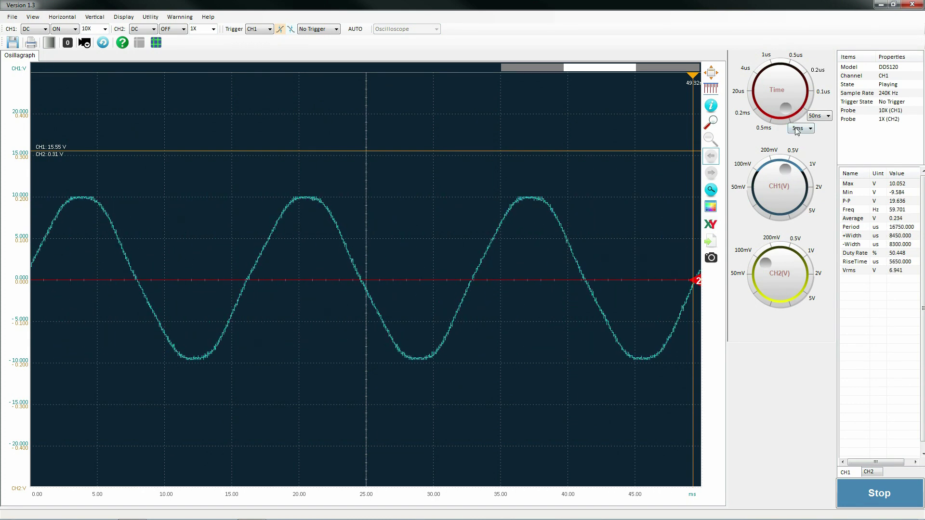
left_click(800, 129)
left_click(804, 150)
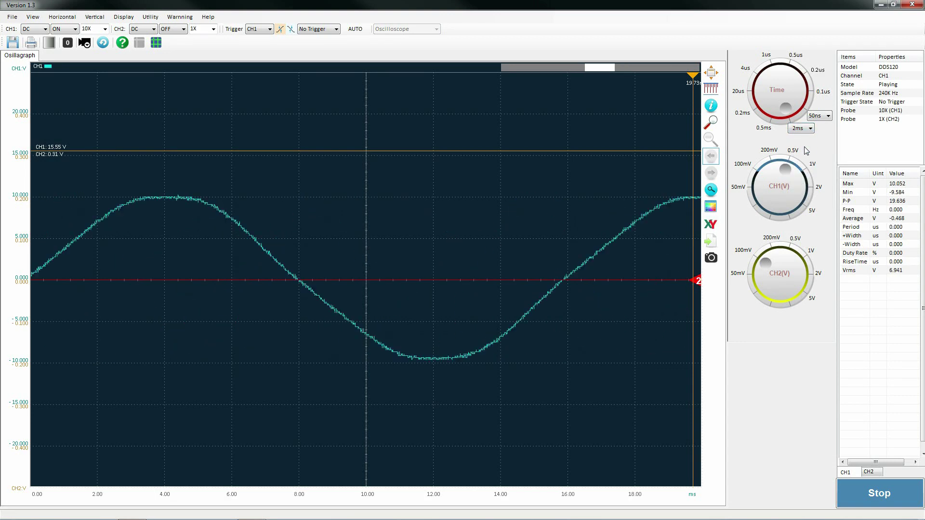
left_click(801, 129)
left_click(806, 162)
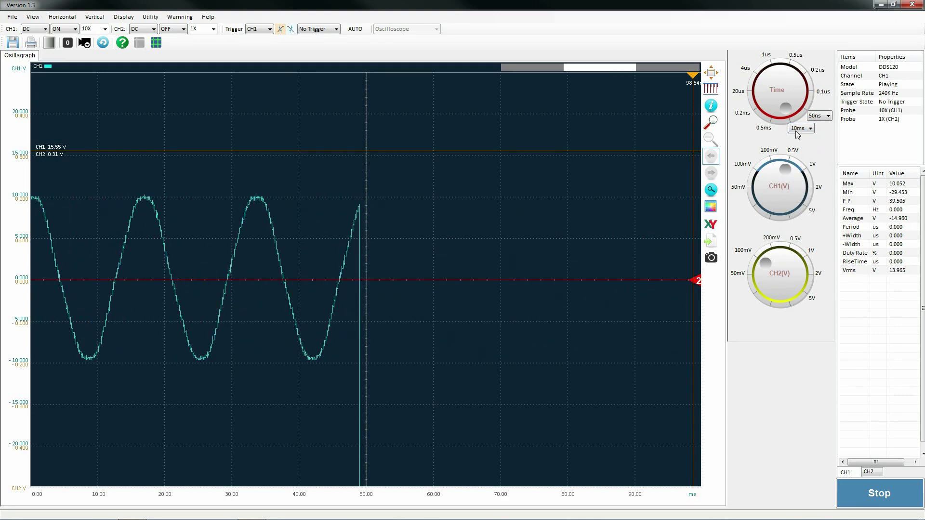
left_click(797, 130)
left_click(804, 166)
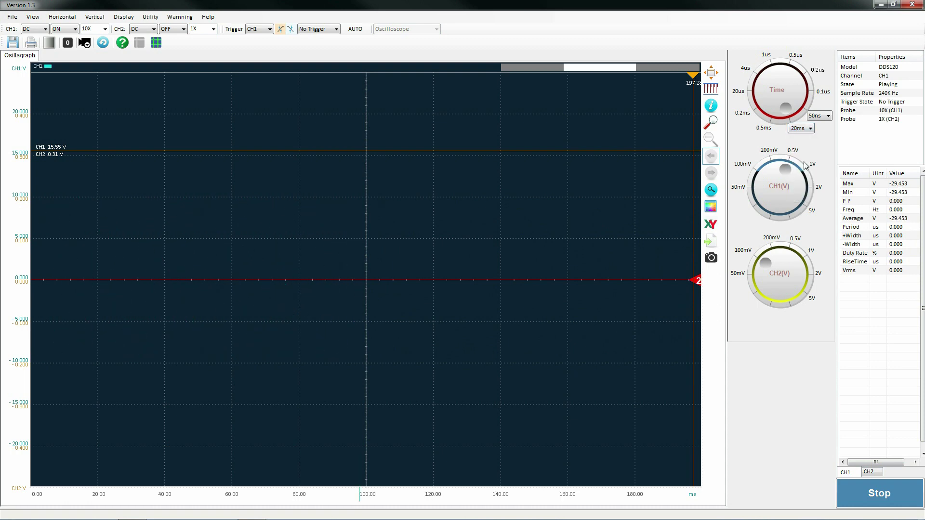
left_click(800, 128)
left_click(798, 136)
left_click(798, 129)
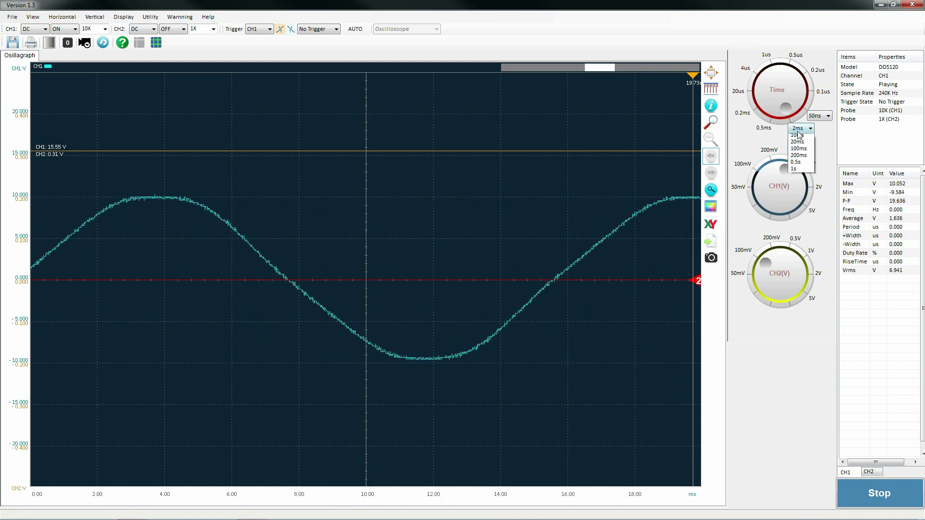
left_click(799, 136)
left_click(800, 129)
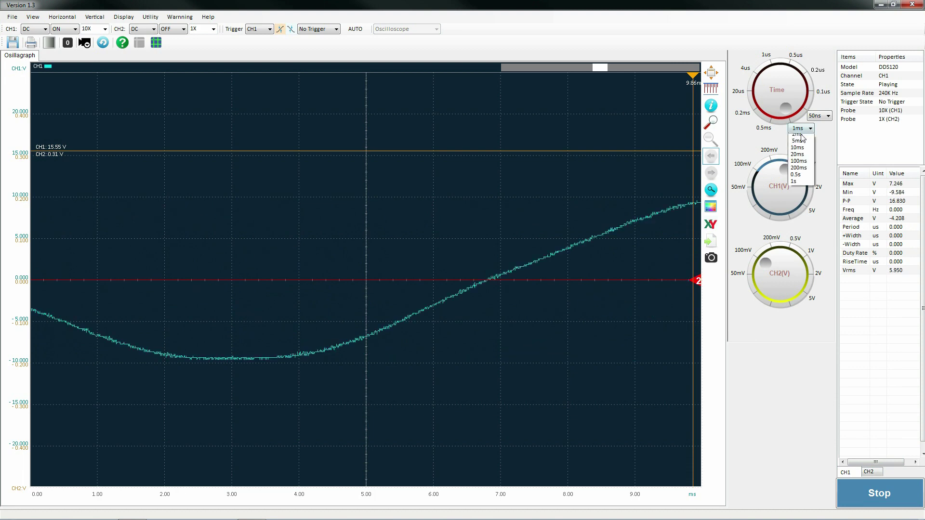
left_click(800, 149)
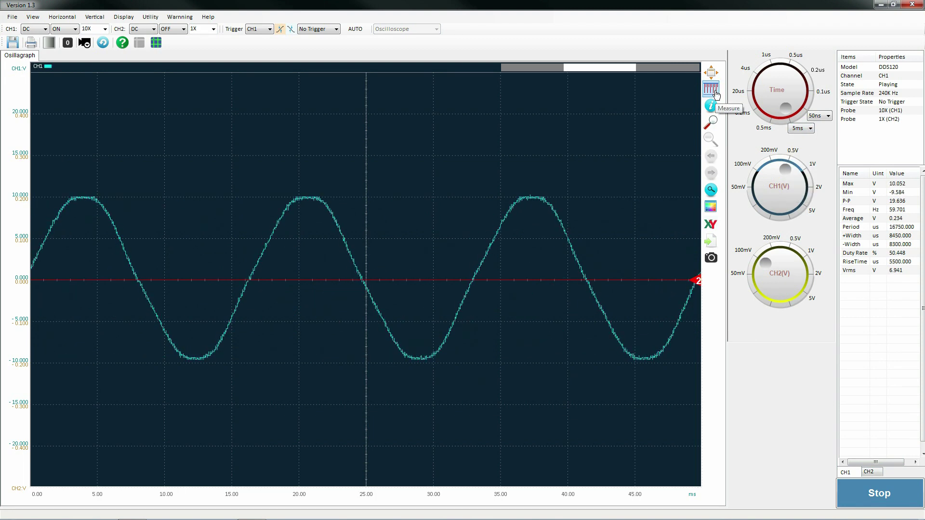
- Show device info, zoom into the sine peak near 20 ms, then back out to 0–49 ms
left_click(712, 107)
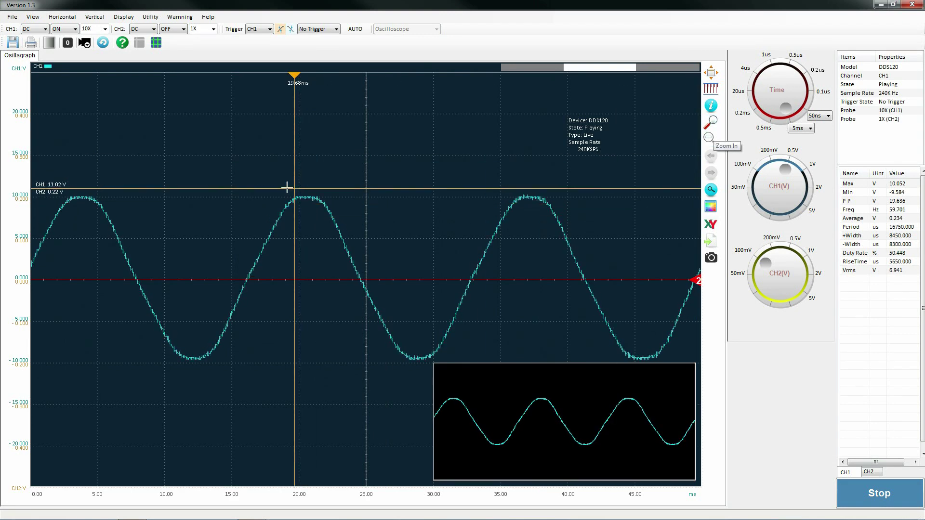
left_click_drag(276, 187, 351, 249)
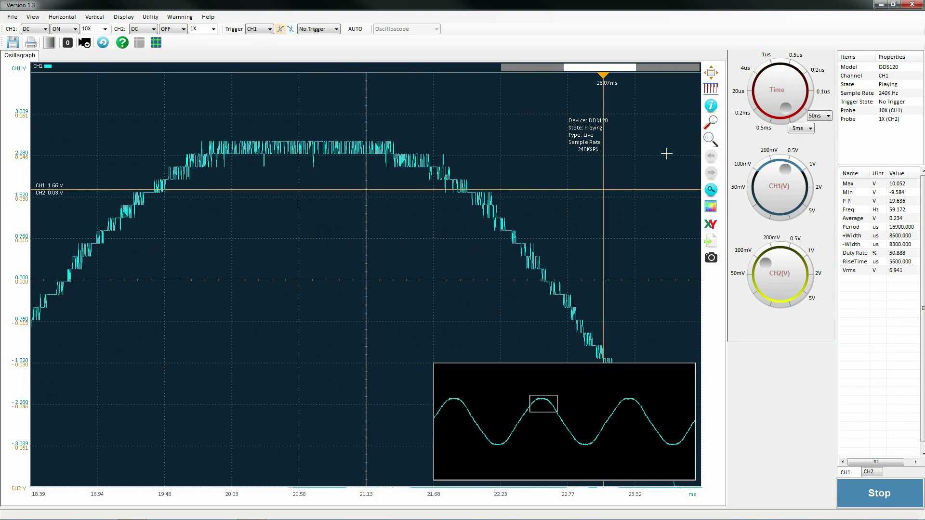
left_click(711, 140)
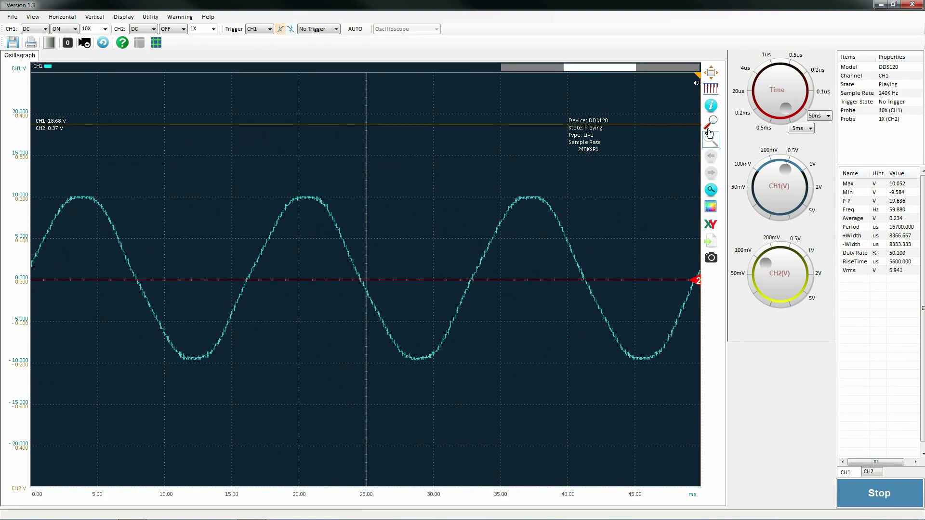
- Measure time from the sine peak with the cursor, then switch to the white color scheme
left_click(711, 88)
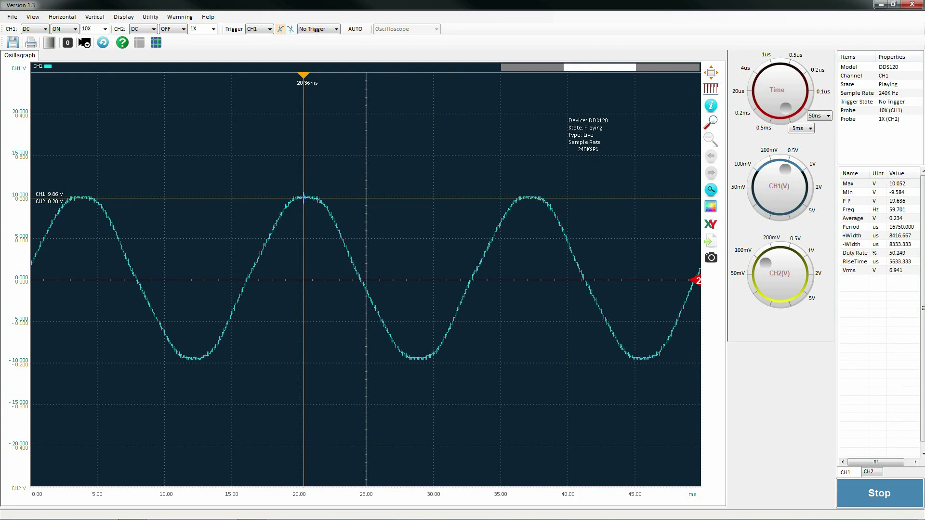
left_click_drag(315, 210, 417, 357)
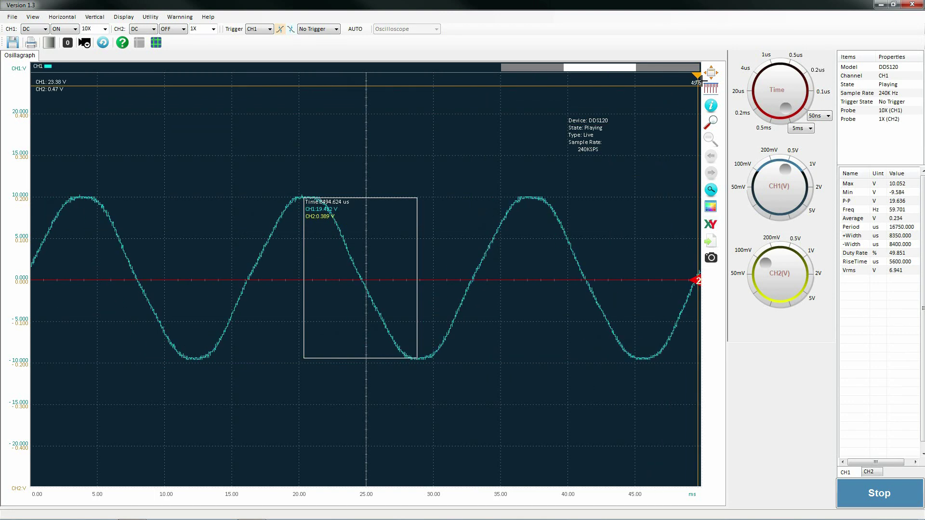
left_click(712, 73)
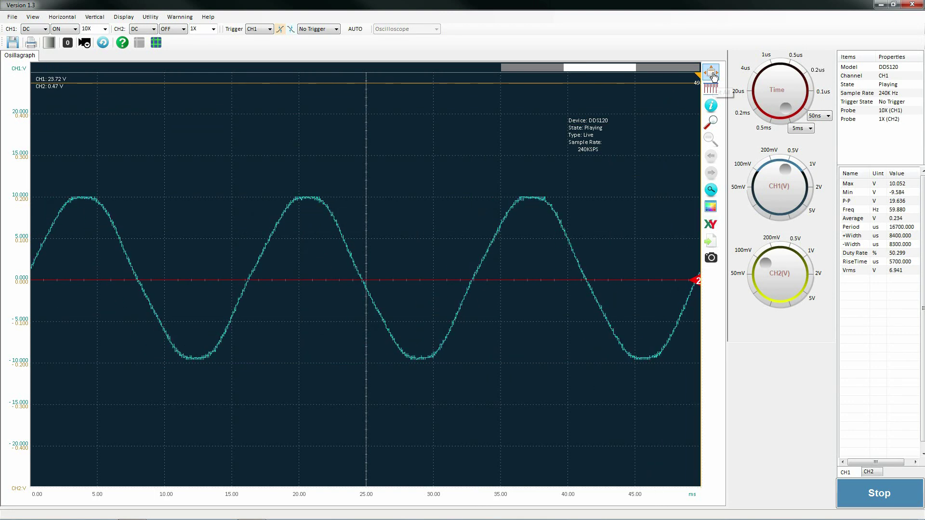
left_click(711, 207)
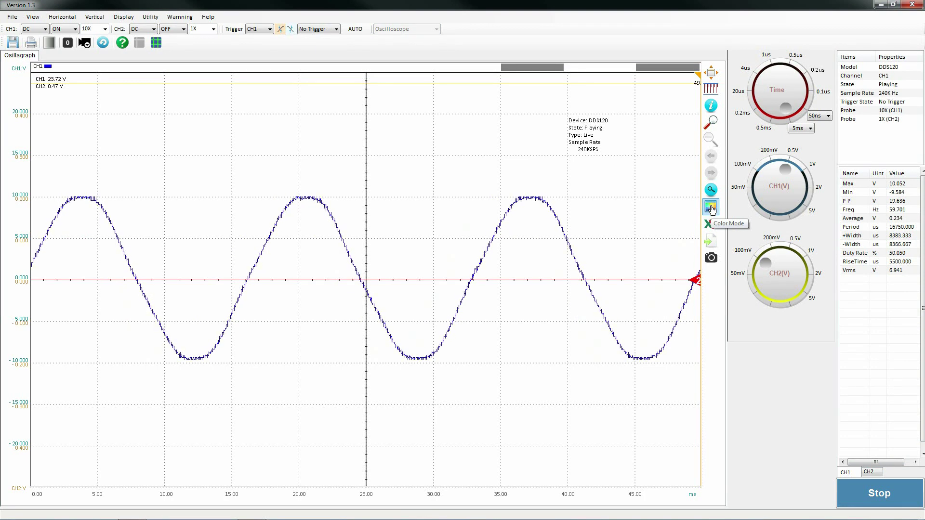
- Restore dark plot colors, turn on CH2 and set its scale to 1 V per division
left_click(711, 207)
left_click(176, 29)
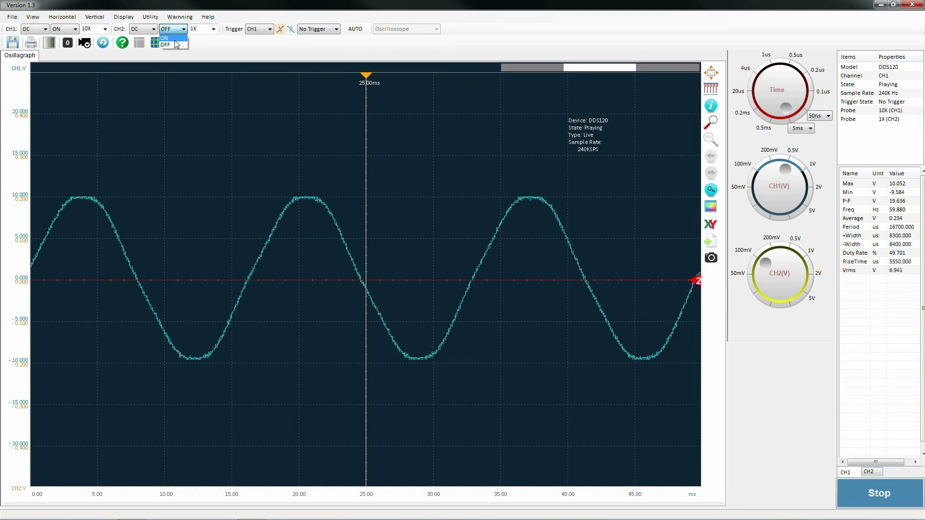
left_click(169, 38)
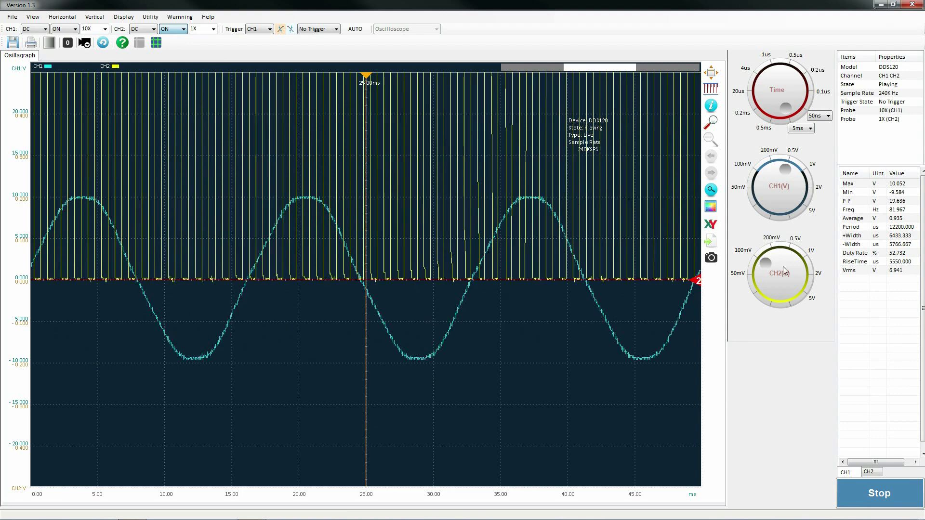
left_click(777, 259)
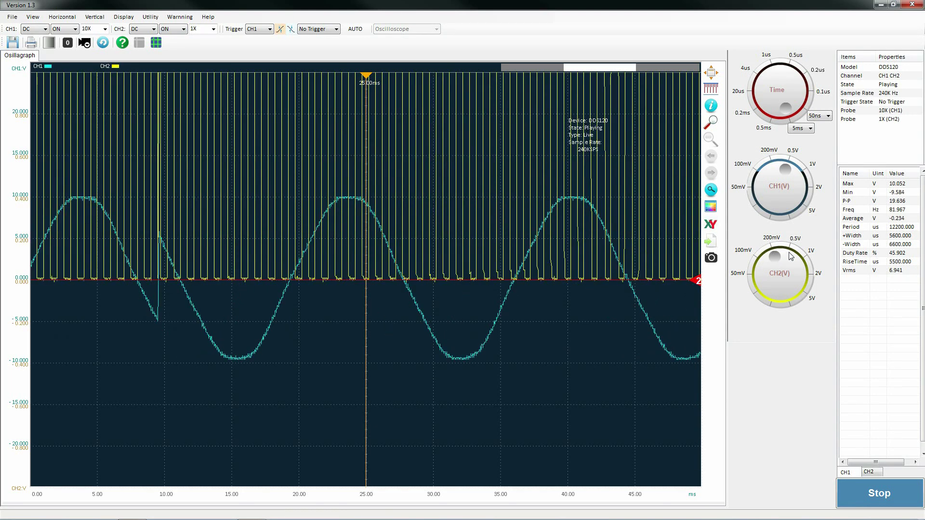
left_click(791, 256)
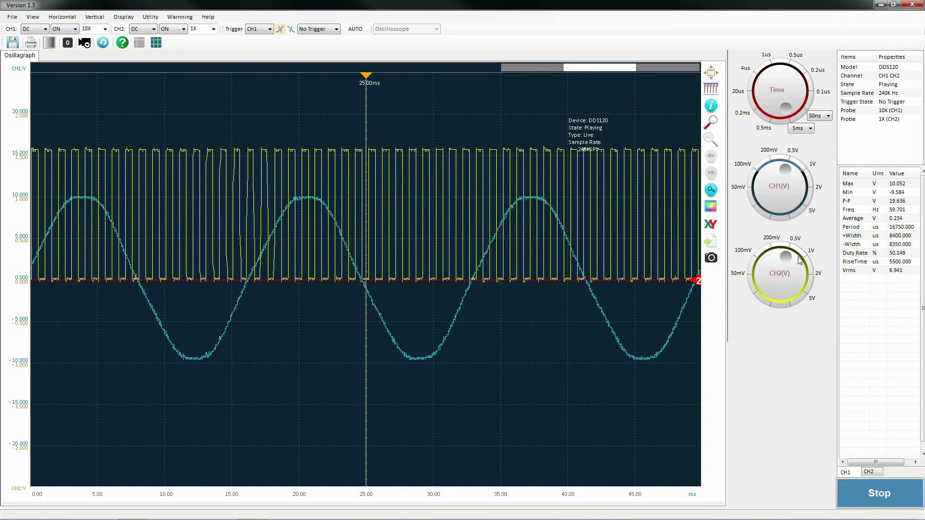
left_click(801, 265)
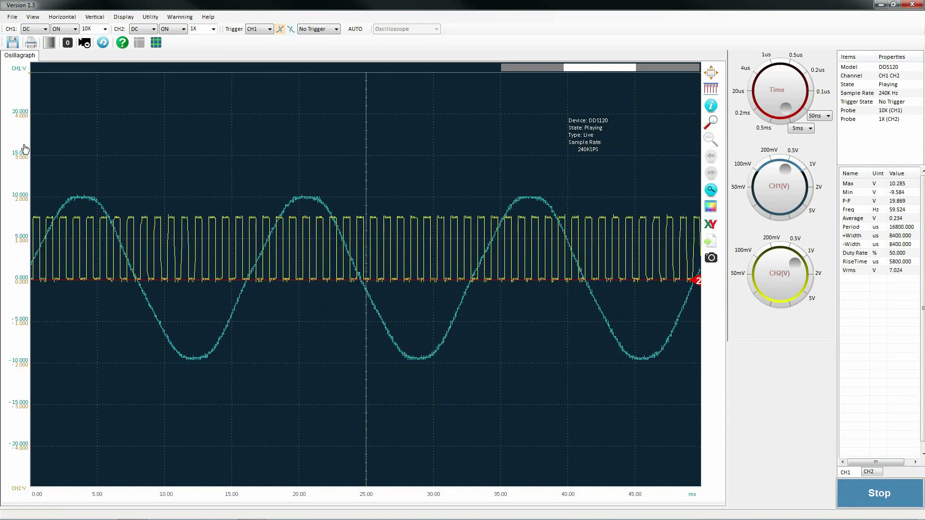
- Try AC coupling on CH2, then return it to DC coupling
left_click(153, 29)
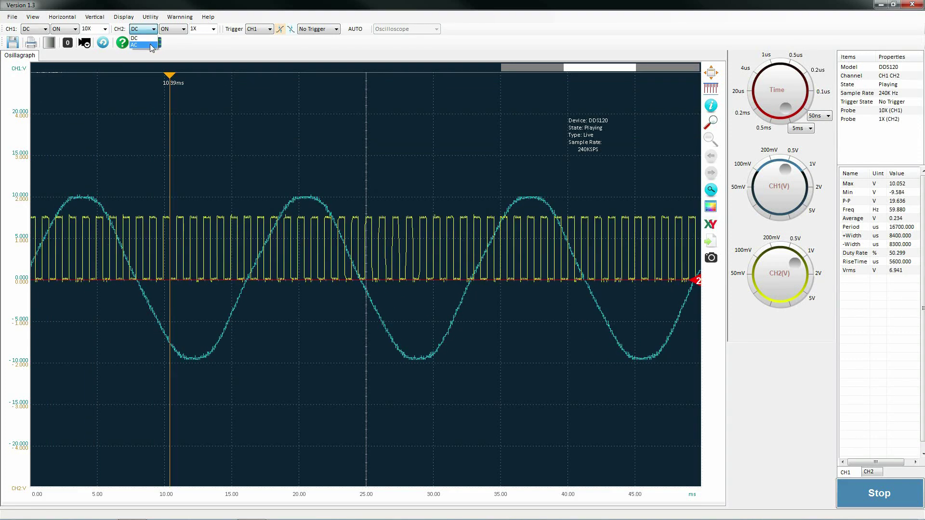
left_click(151, 45)
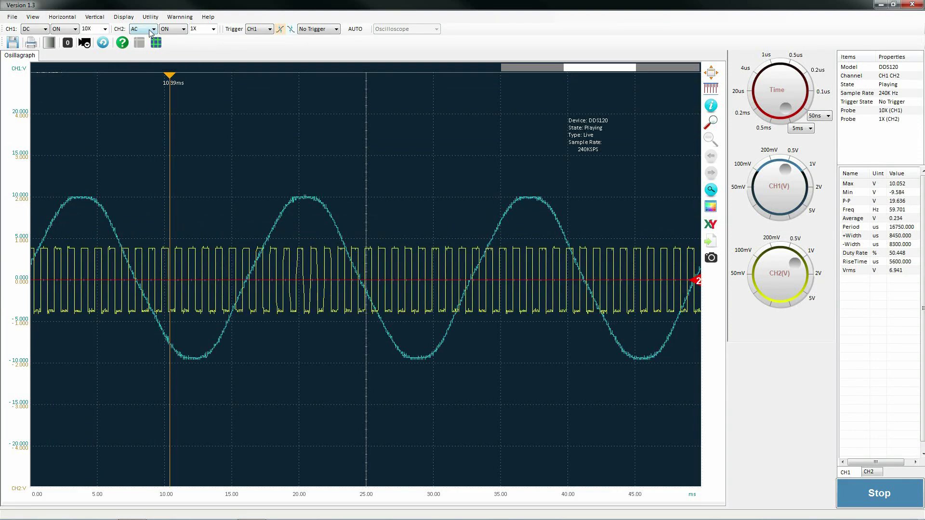
left_click(154, 29)
left_click(149, 40)
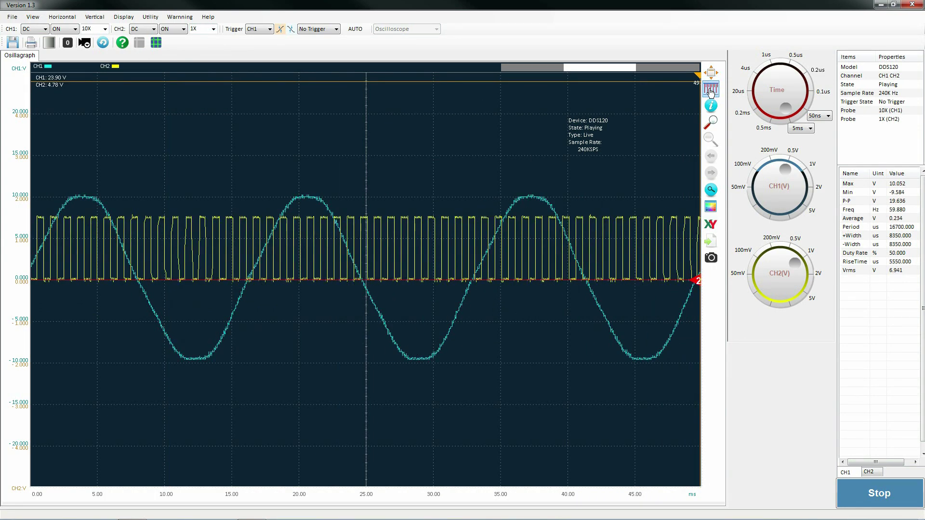
left_click(711, 122)
left_click_drag(178, 201, 257, 246)
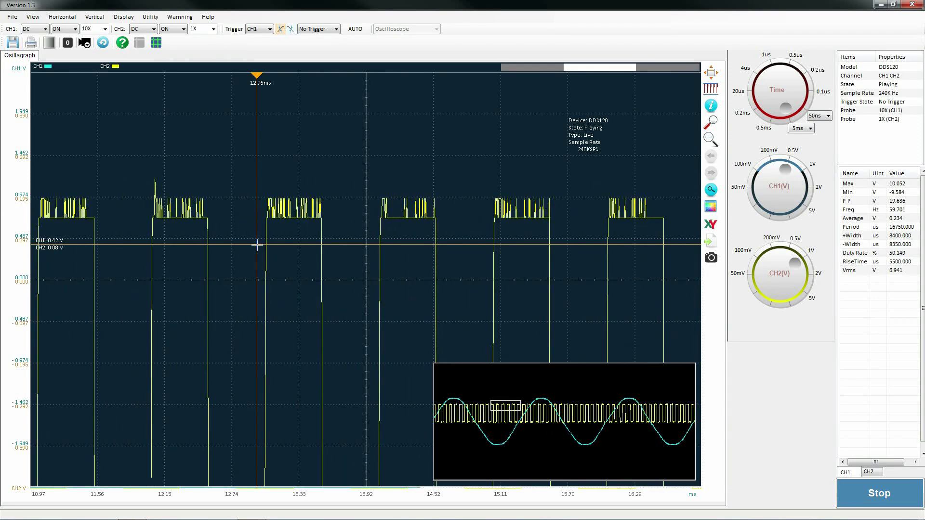
left_click(789, 116)
- Change the time base to the shorter 1 ms per division setting
left_click(795, 129)
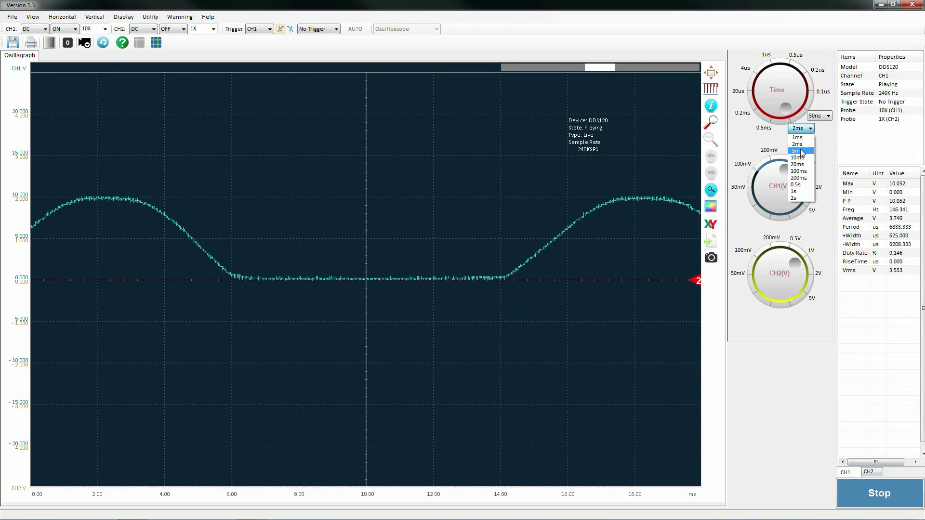
left_click(803, 153)
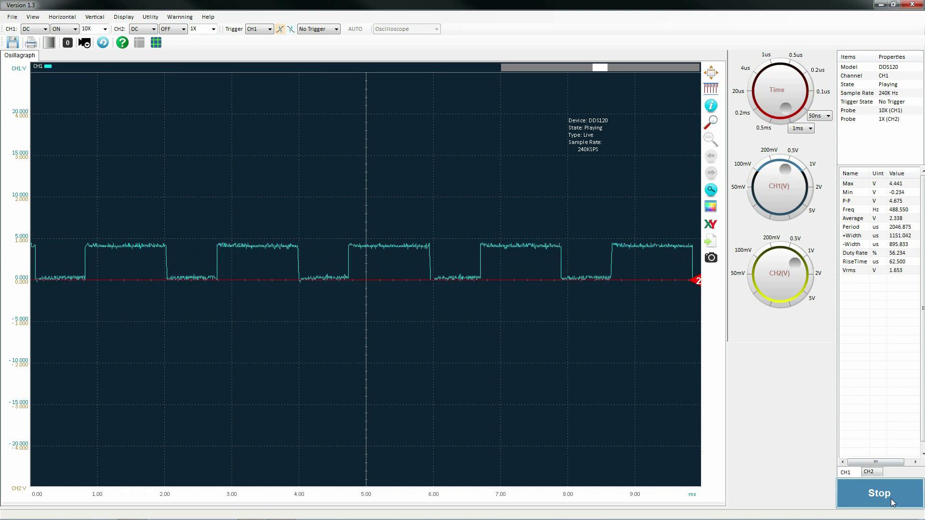
- Pause acquisition, raise CH1 sensitivity, try a 0.5 ms time base, and shift the trace up
left_click(891, 498)
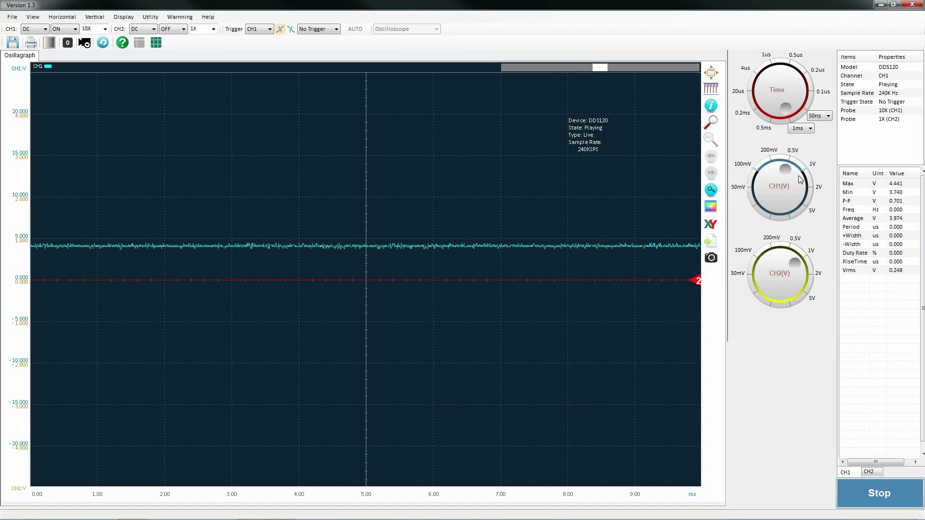
left_click_drag(773, 174, 764, 176)
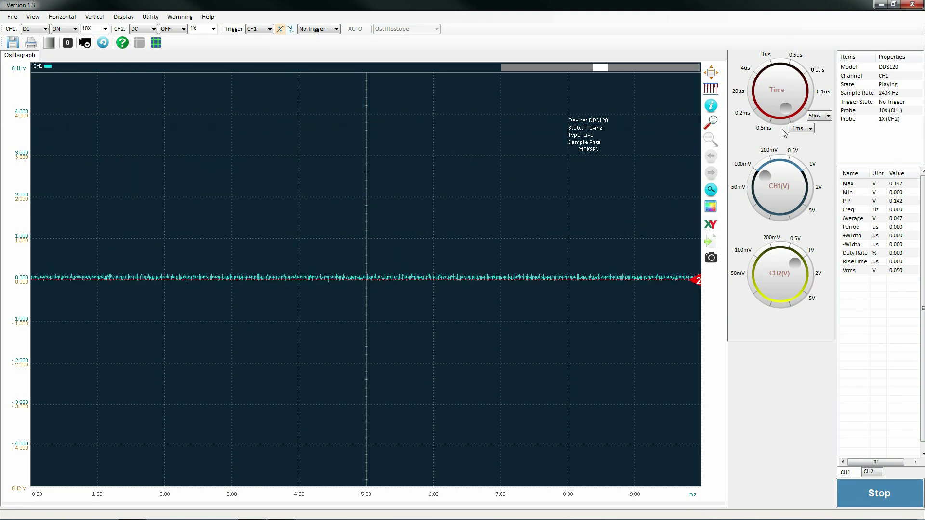
left_click(773, 115)
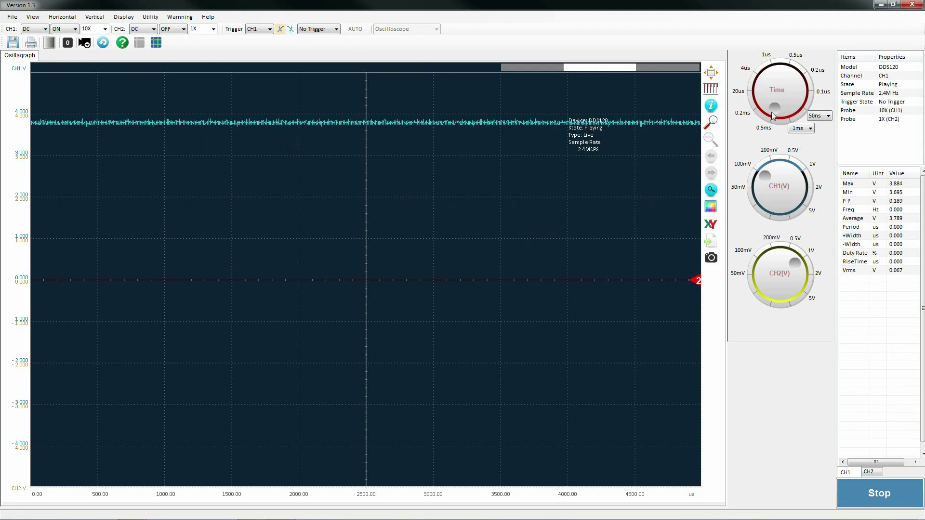
left_click(773, 115)
mouse_move(697, 279)
left_mouse_down()
mouse_move(699, 255)
mouse_move(698, 438)
mouse_move(698, 370)
left_mouse_up()
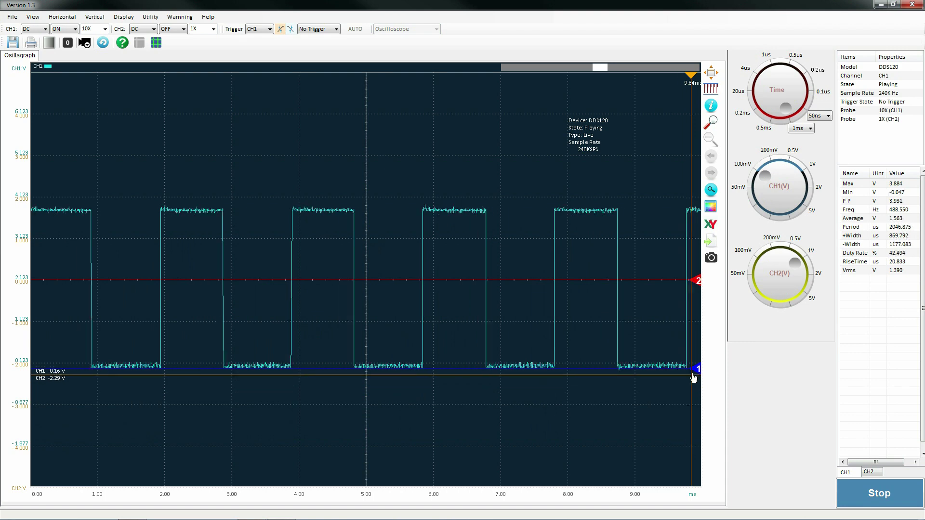
- Put CH1's low level on the zero line and bring up the Image Save dialog
left_click_drag(698, 369, 698, 284)
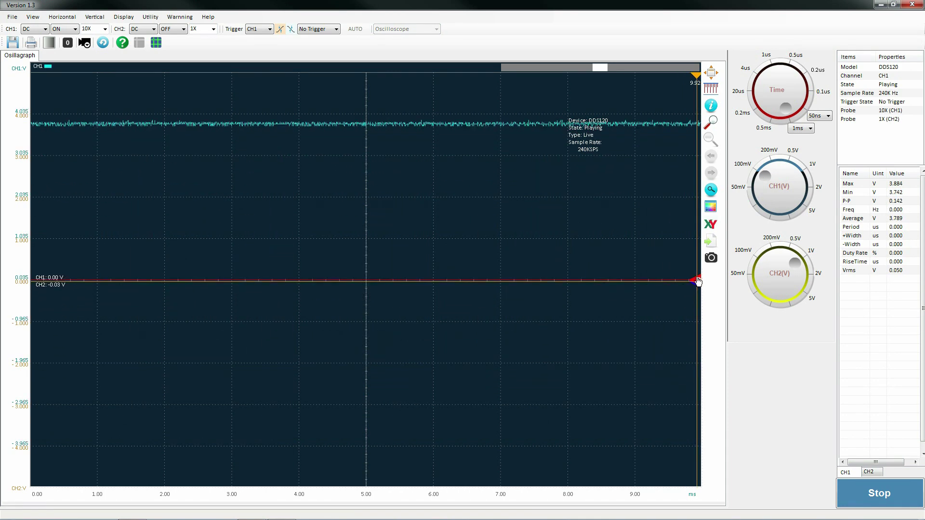
left_click(712, 258)
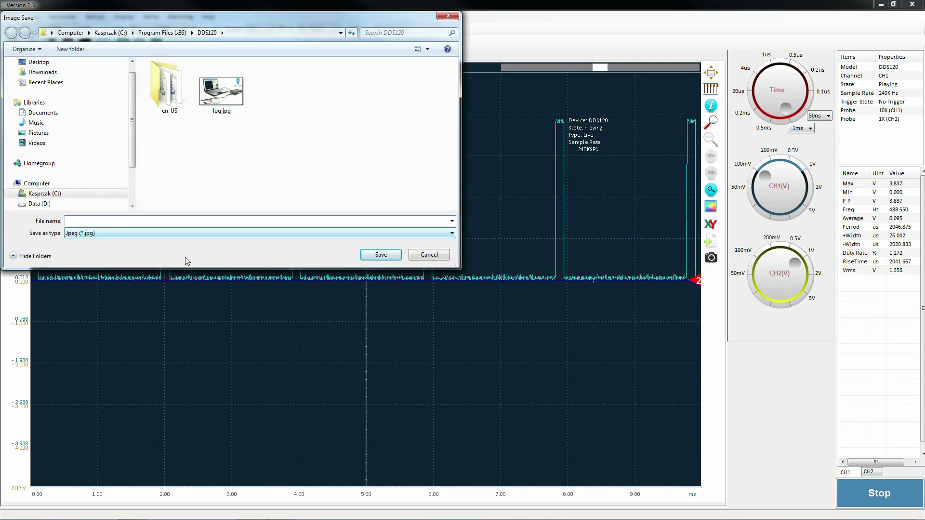
- Save the scope display as the JPEG file aaa.jpg
type("aaa")
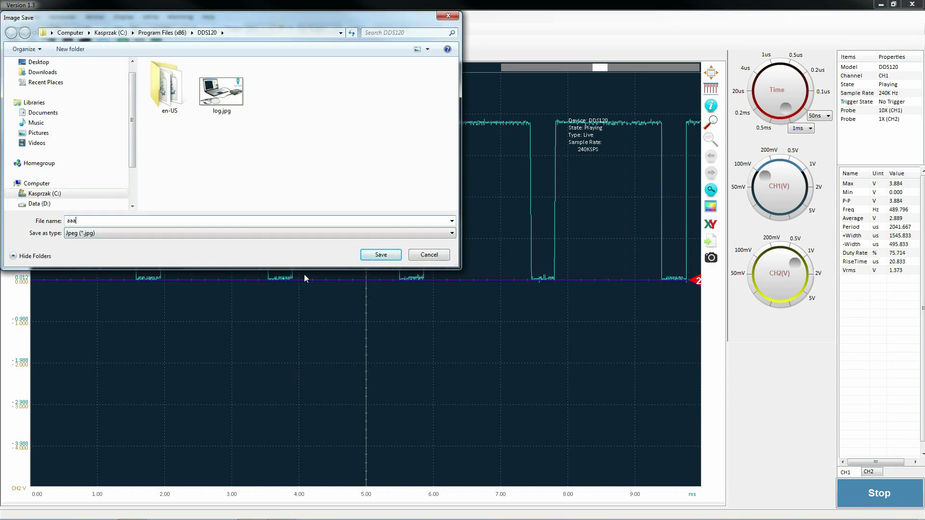
left_click(384, 256)
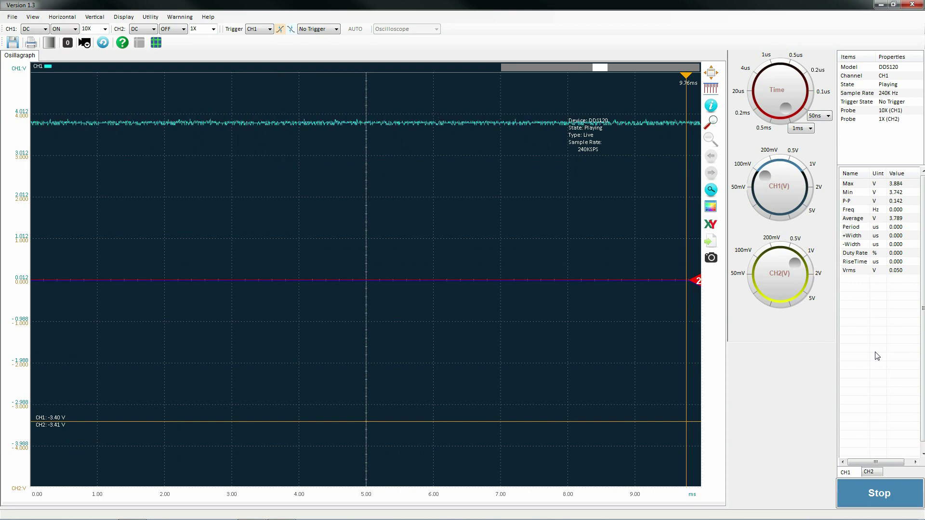
- Set the Record and Review frame count to 100 and record a run of CH1 frames
left_click(85, 45)
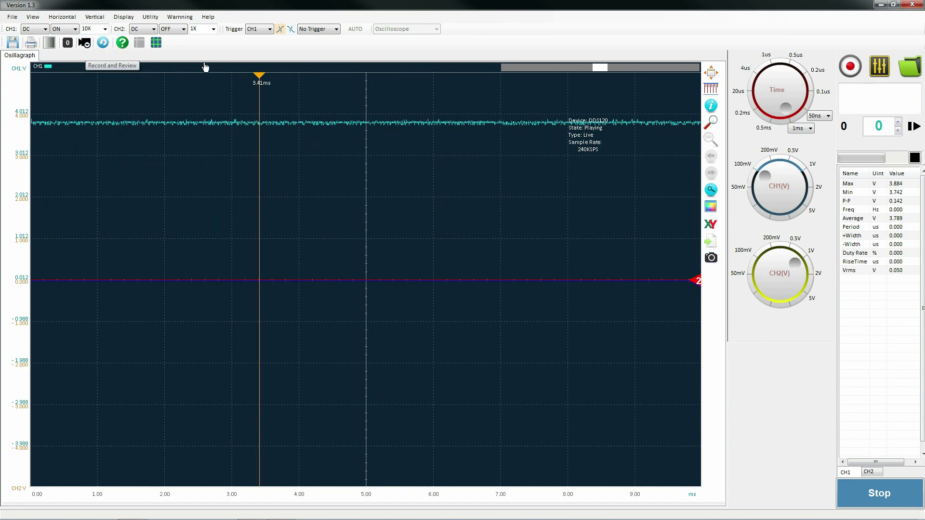
type("1")
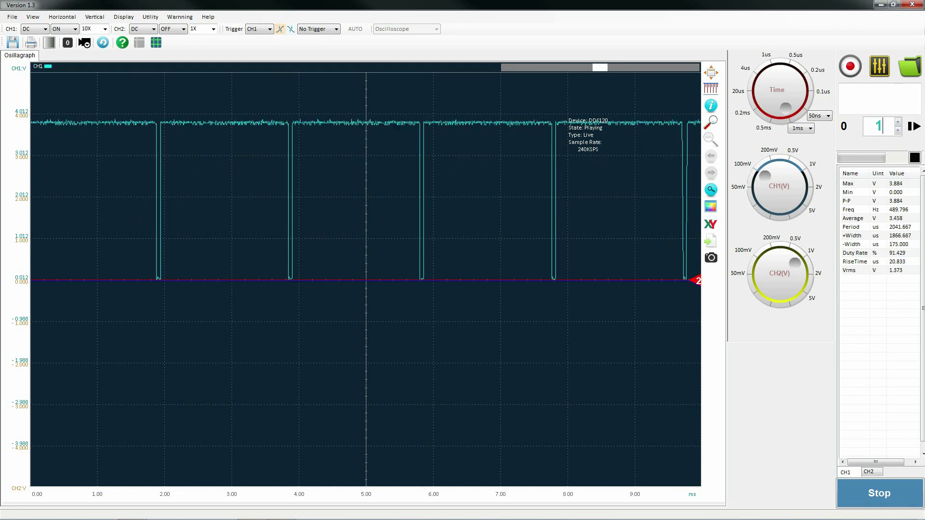
type("20")
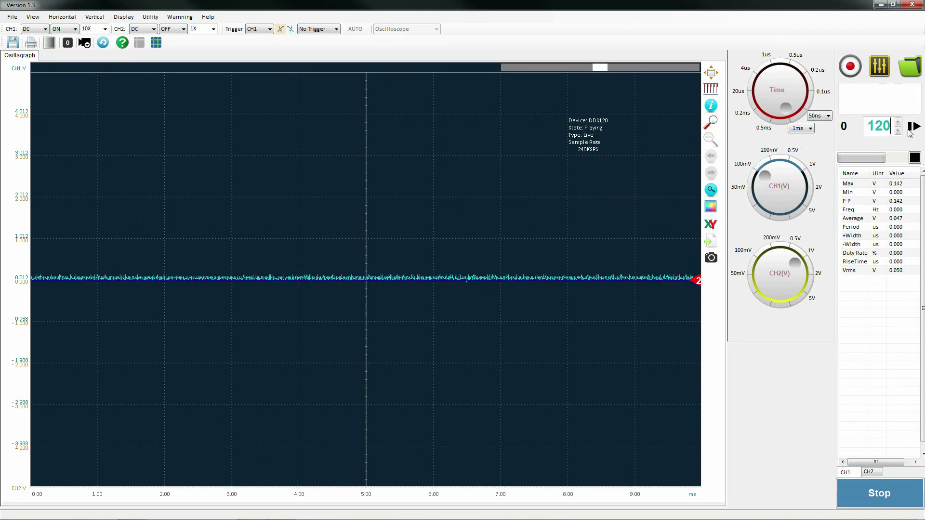
left_click(911, 129)
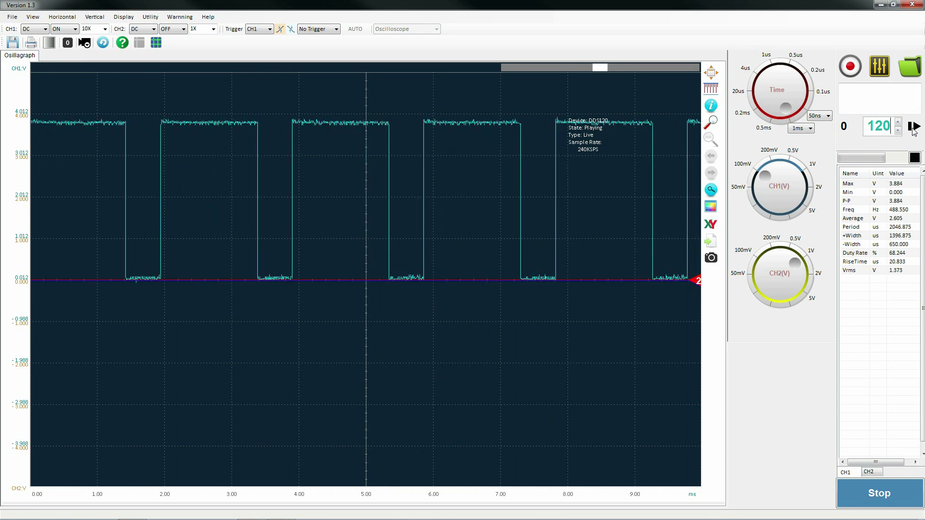
key("BackSpace")
key("BackSpace")
type("00")
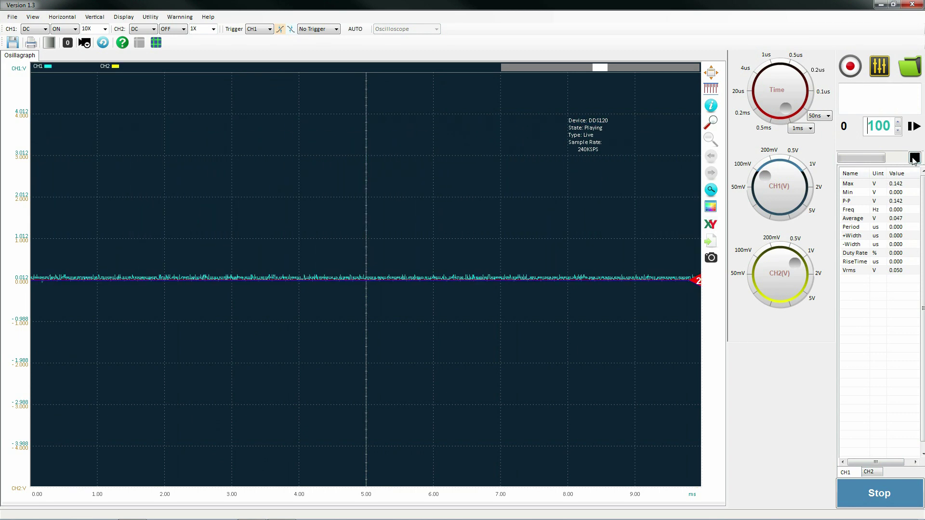
left_click(850, 67)
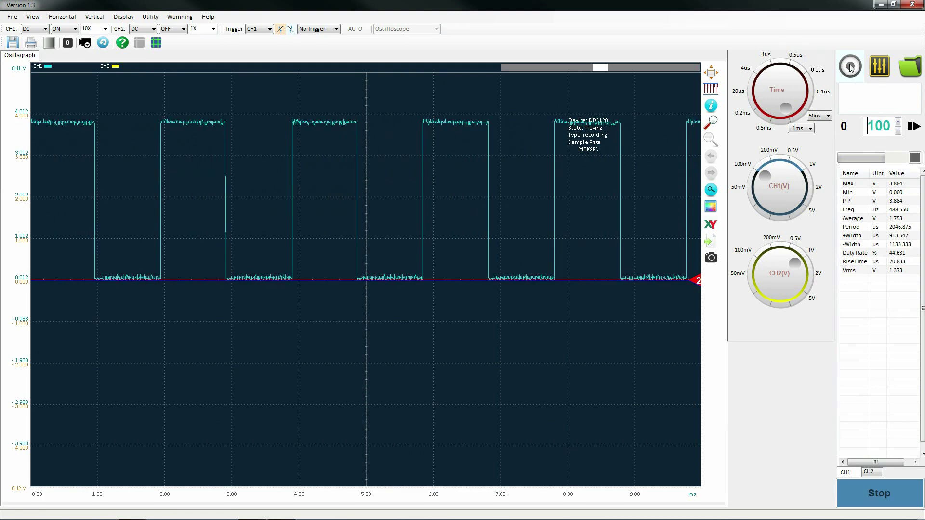
left_click(851, 67)
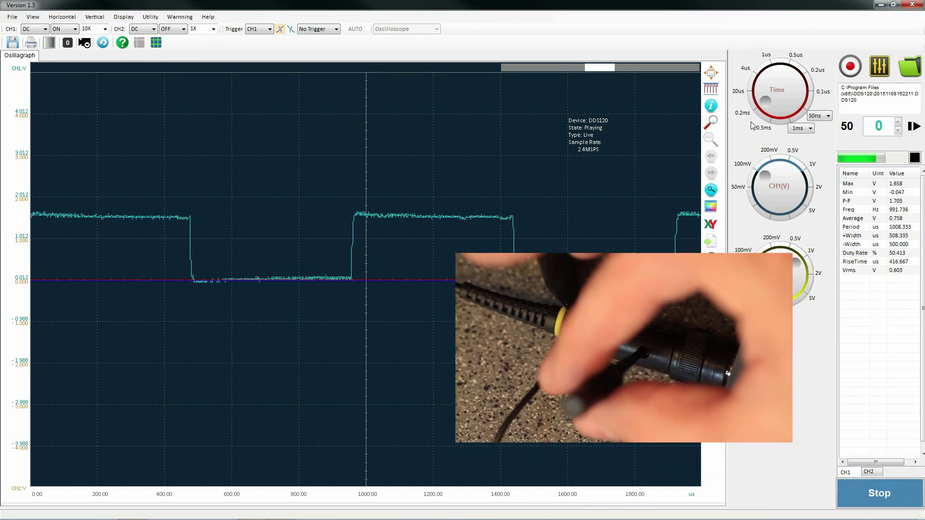
left_click_drag(321, 184, 412, 259)
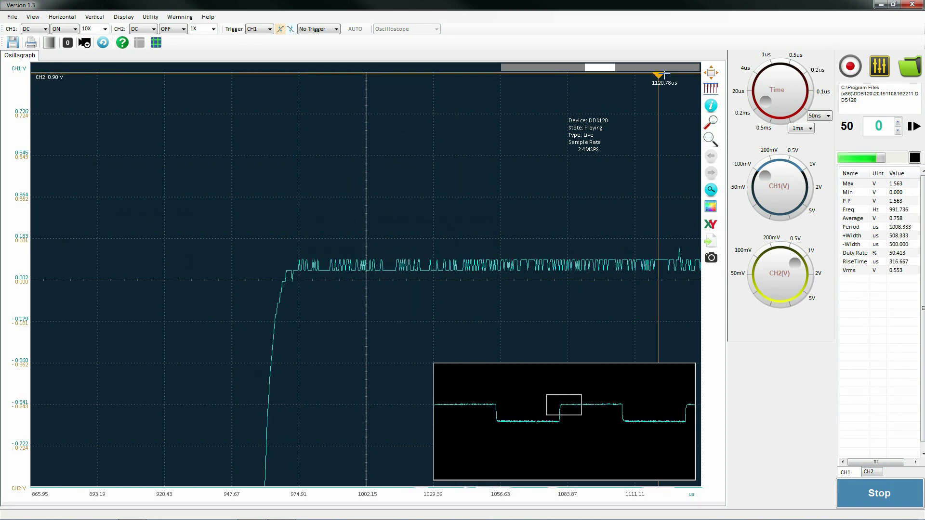
left_click(712, 78)
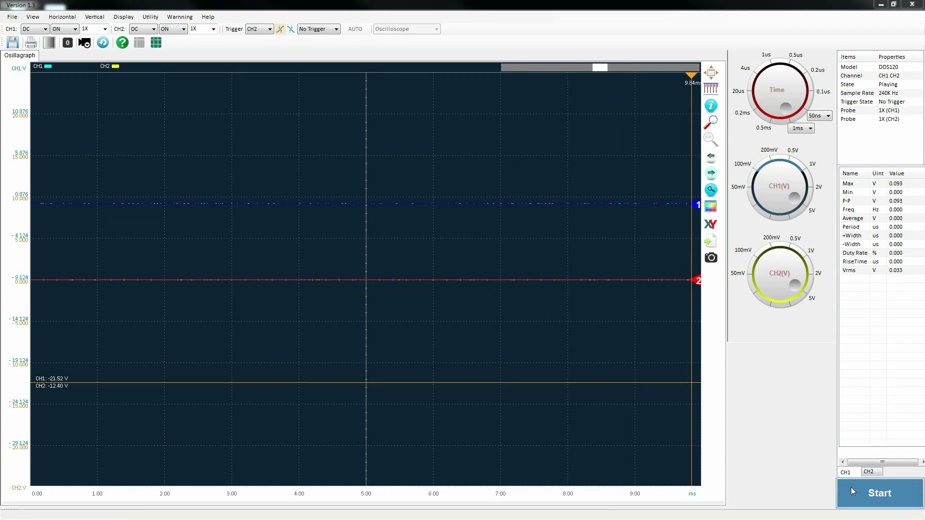
- Resume live acquisition with CH1 and CH2 on, and move the CH1 trace lower
left_click(857, 493)
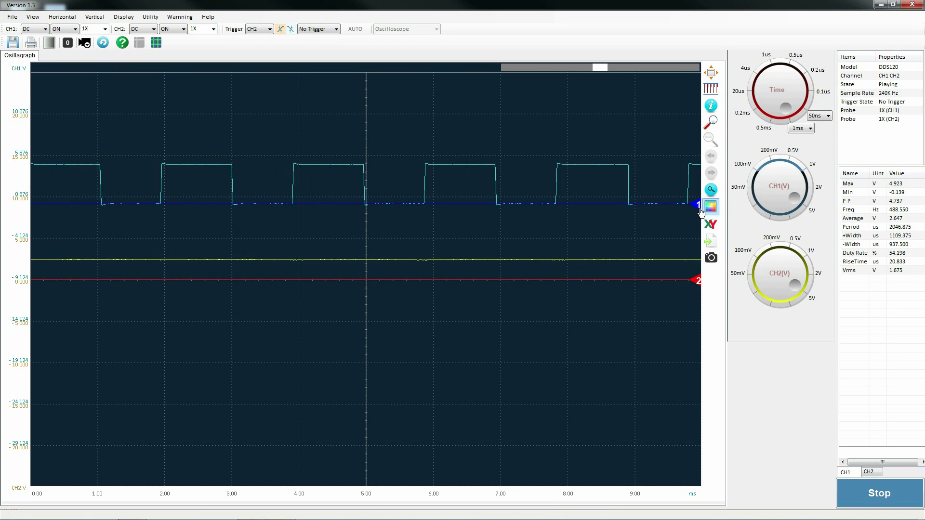
left_click_drag(700, 208, 695, 282)
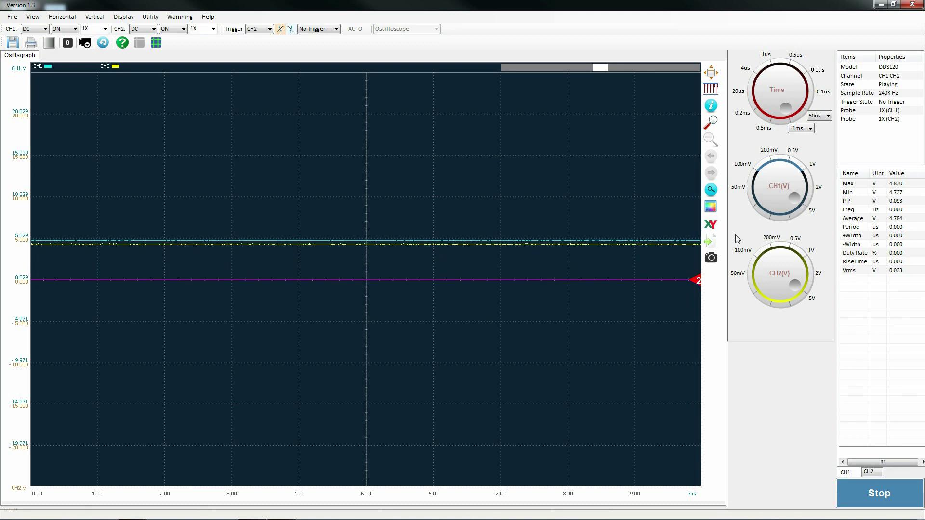
- Set CH2 to 2 V per division and CH1 to 2 V, then 1 V per division
left_click(803, 279)
left_click(798, 189)
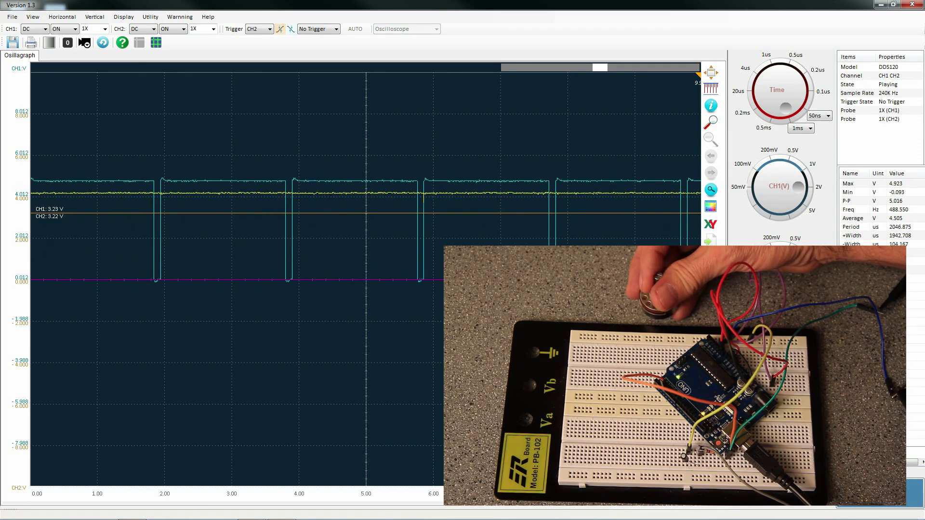
left_click(798, 179)
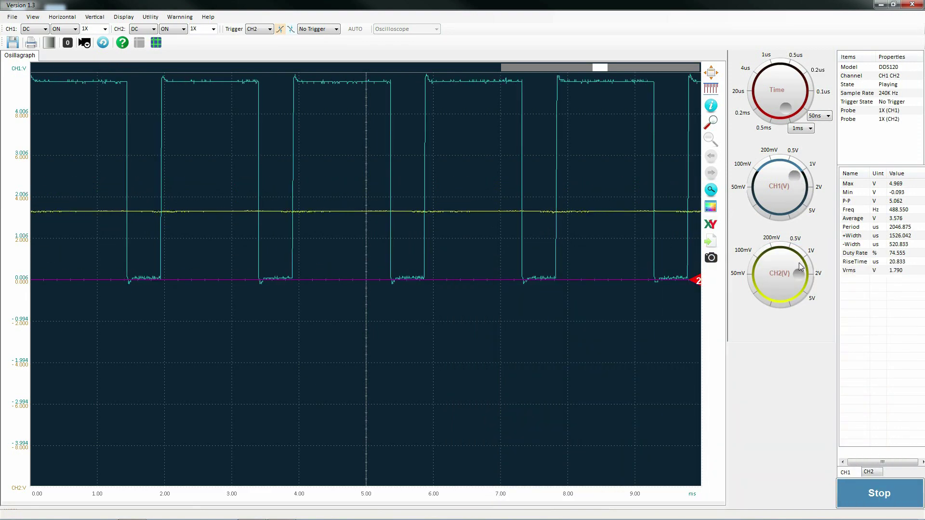